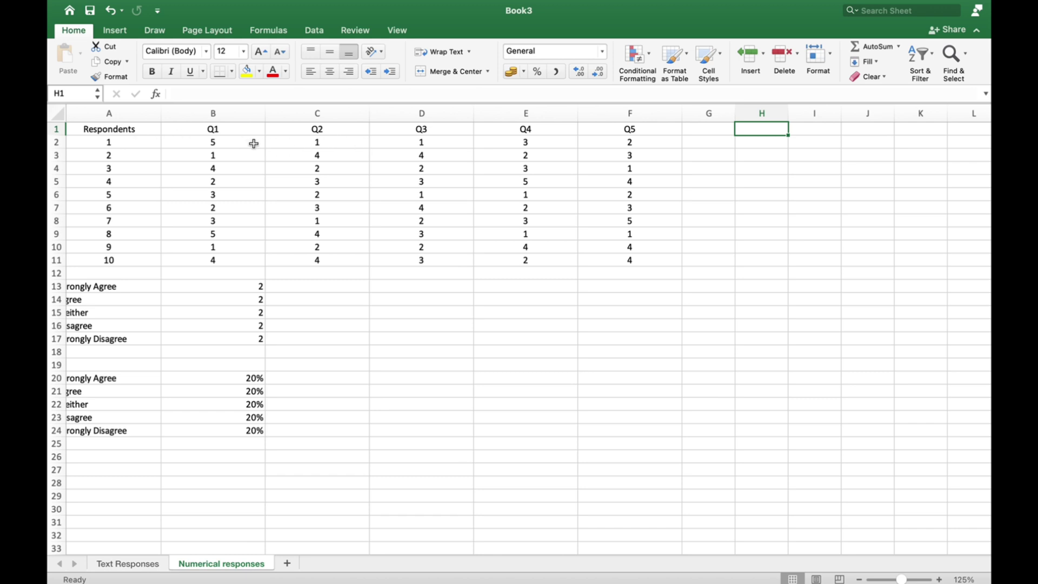
Enter the column heading Satisfaction in cell H1
double_click(750, 130)
text(Satisfa)
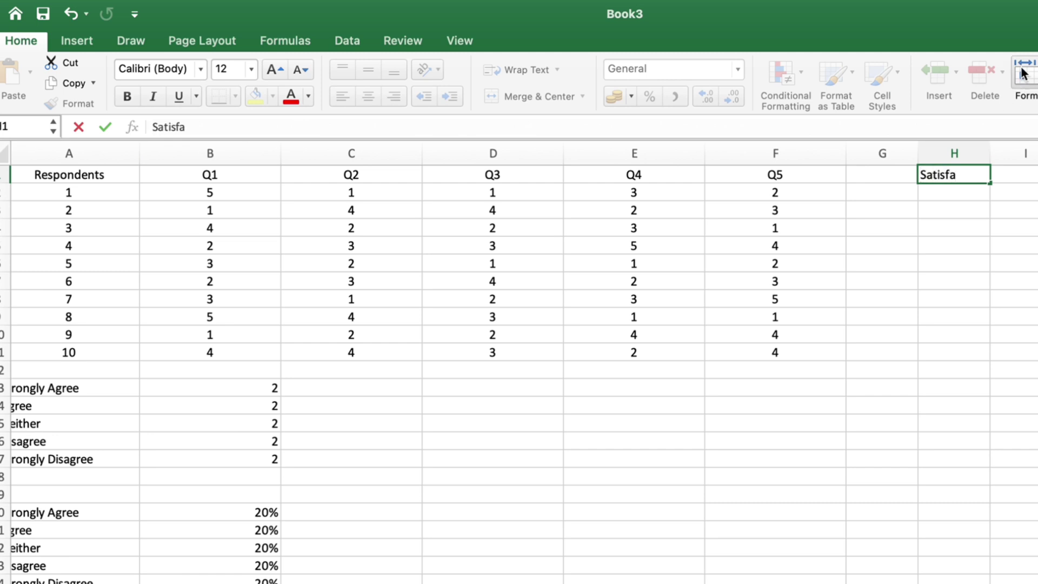
text(crio)
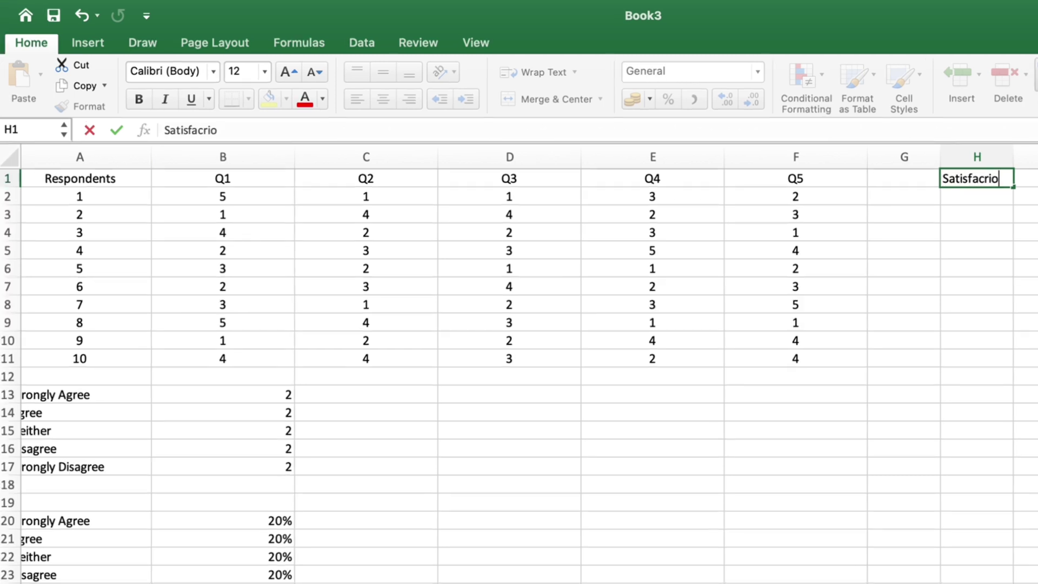
key(BackSpace)
key(BackSpace)
key(BackSpace)
text(tion)
key(Return)
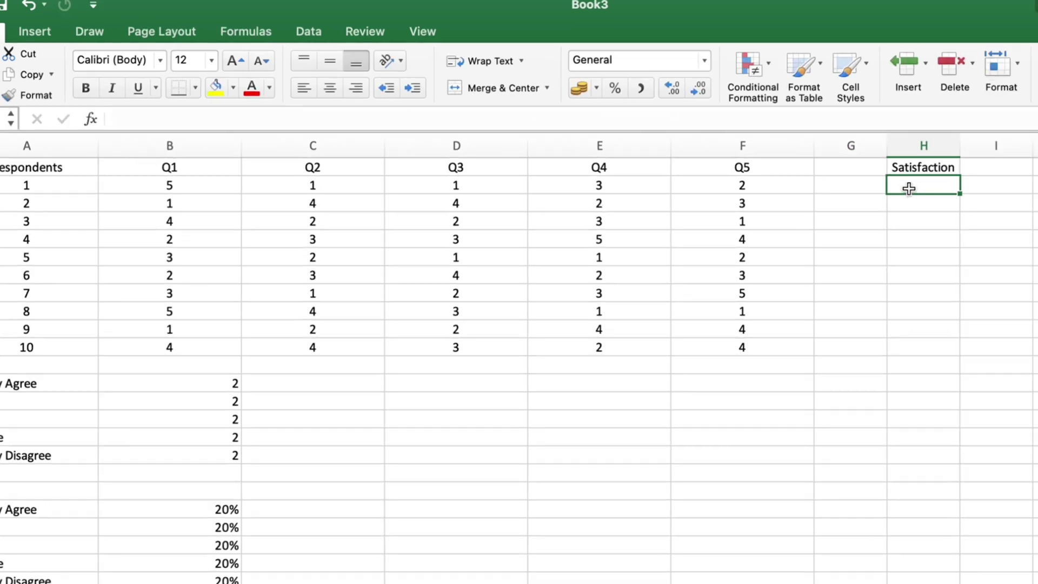
Calculate the first respondent's average score in H2 with the formula =AVERAGE(B2:F2)
text(=av)
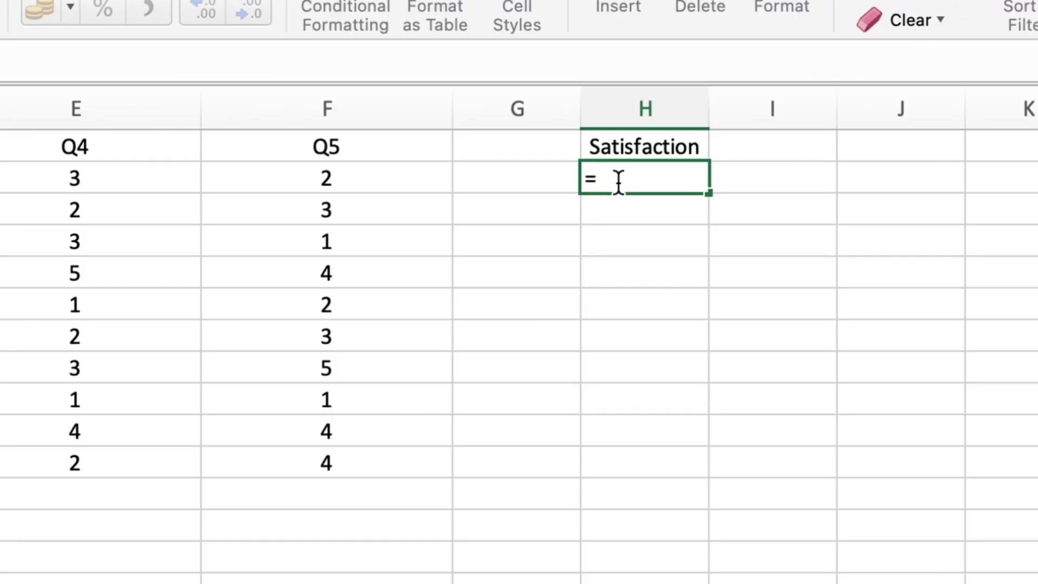
double_click(669, 240)
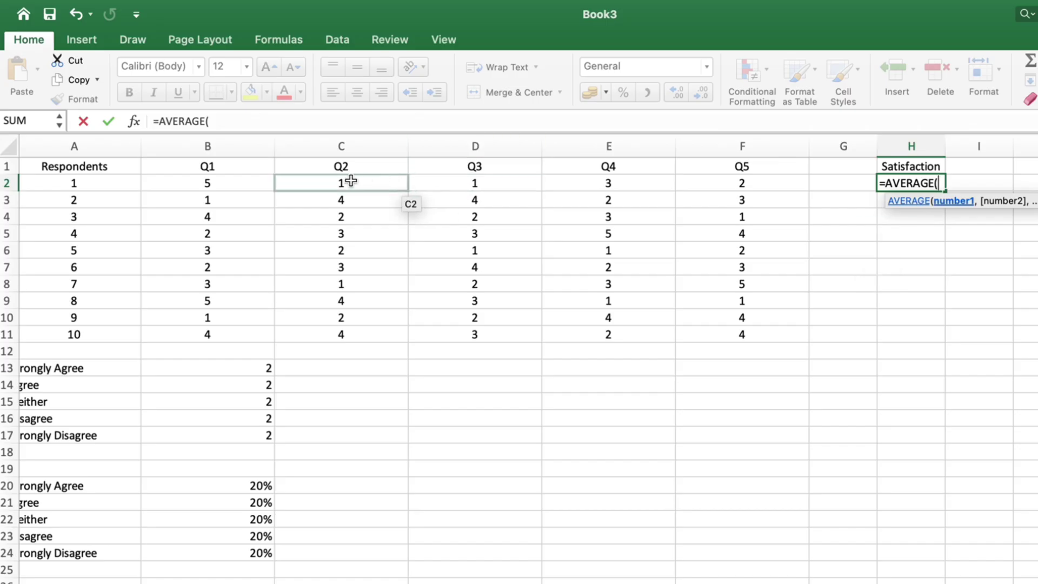
drag(232, 175, 732, 183)
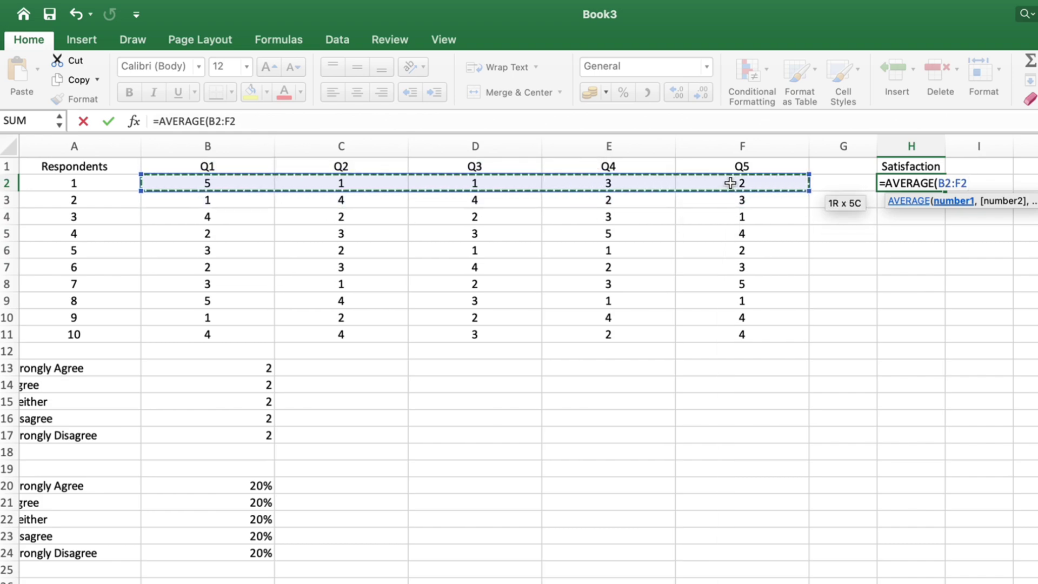
text())
key(Return)
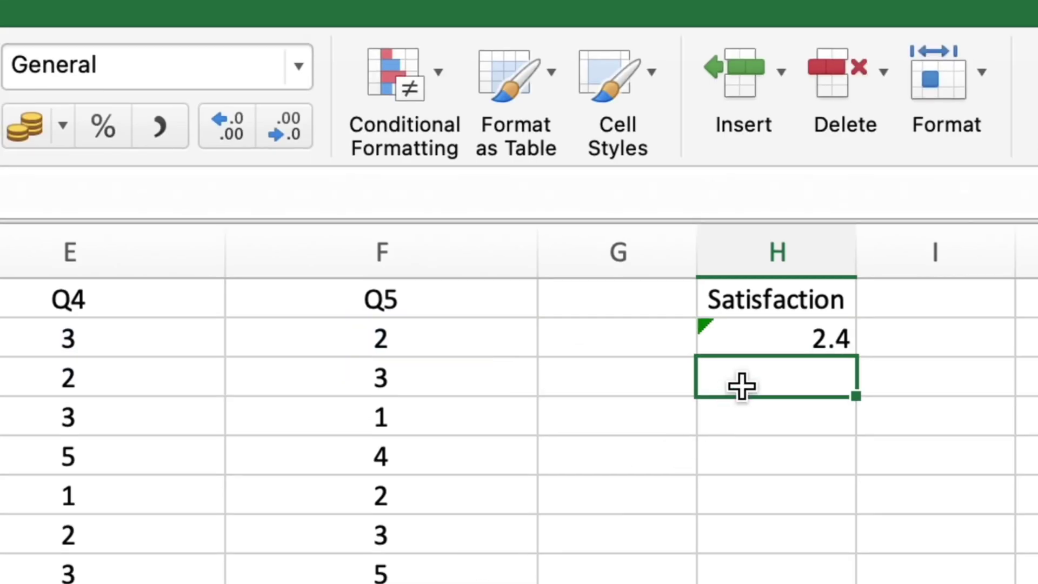
Format the average in H2 to show two decimal places
click(753, 356)
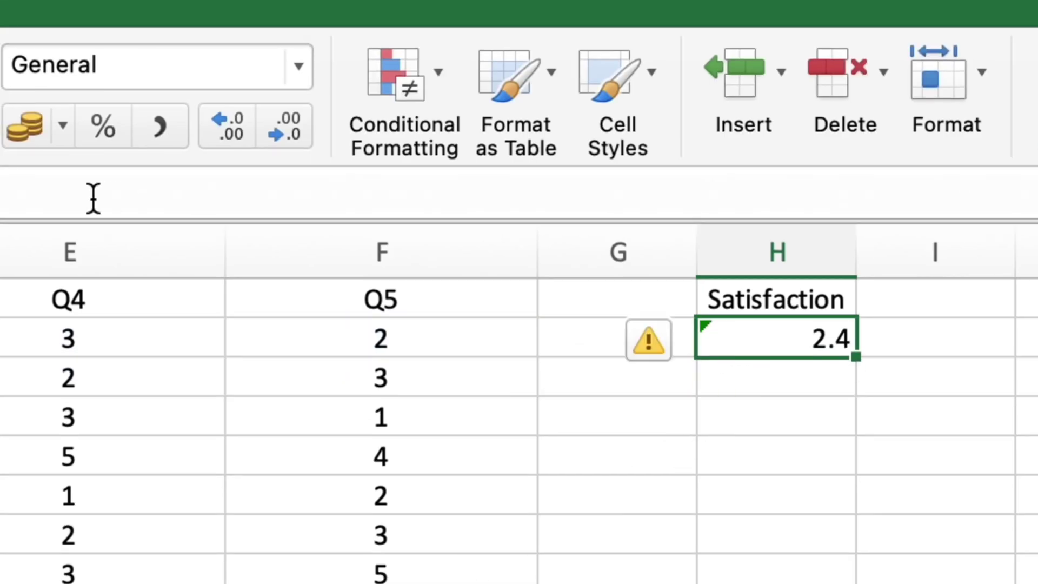
click(231, 133)
click(230, 133)
click(230, 133)
click(231, 133)
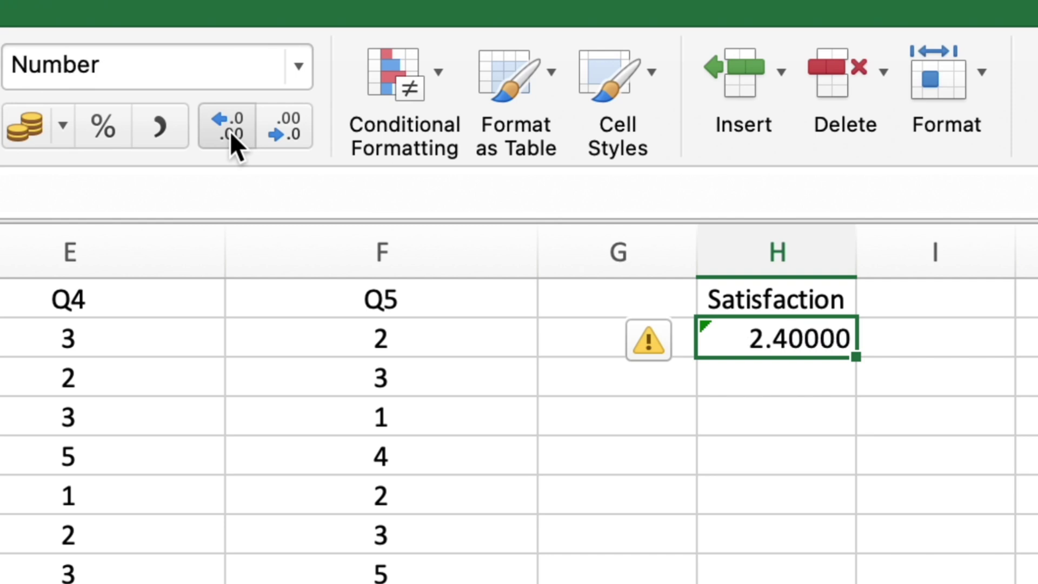
click(289, 131)
click(293, 128)
click(293, 129)
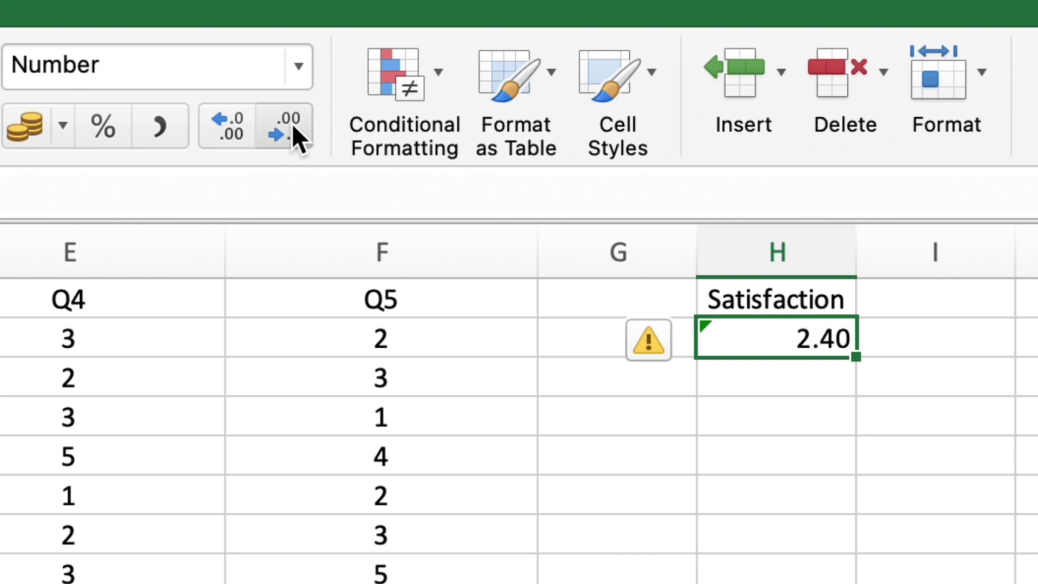
click(292, 123)
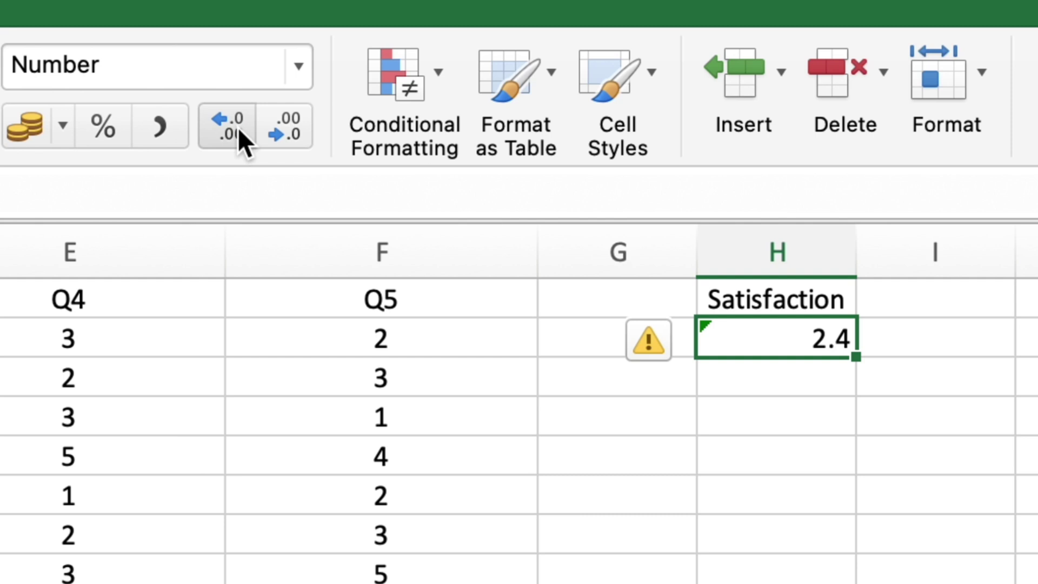
click(238, 128)
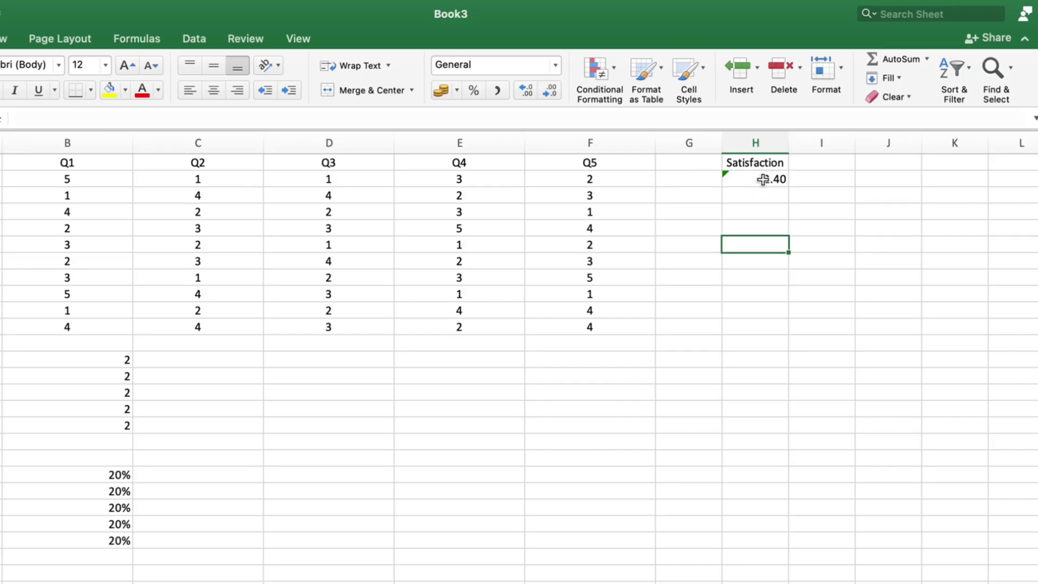
Copy the average formula from H2 into H3:H11 for the remaining respondents
right_click(759, 314)
click(773, 206)
click(749, 200)
key(shift+Right)
key(shift+Left)
key(shift+Down)
key(shift+Down)
key(shift+Down)
key(shift+Down)
key(shift+Down)
key(shift+Down)
key(shift+Down)
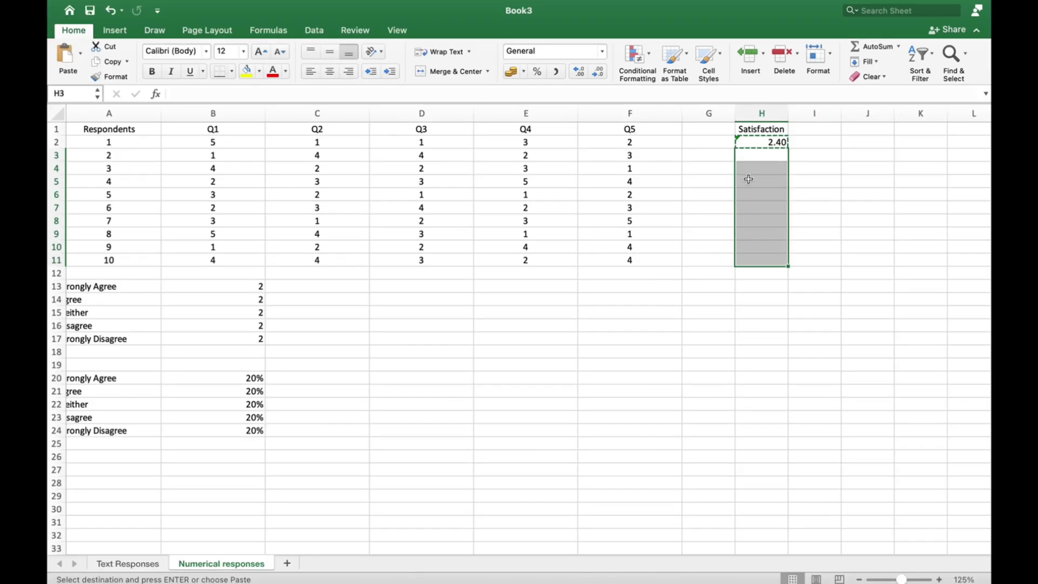
right_click(738, 223)
click(766, 219)
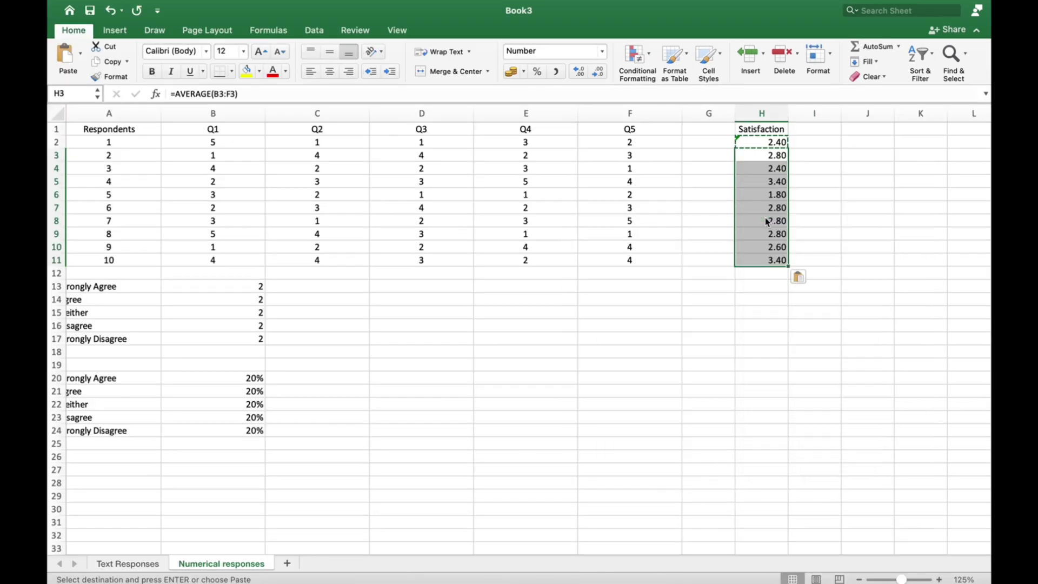
Enter the heading Grades in J1 and the grades 78, 98, 79, 90, 88, 83, 80, 87, 96 and 100 in J2:J11
scroll(797, 275, right, 2)
click(665, 129)
text(Grades)
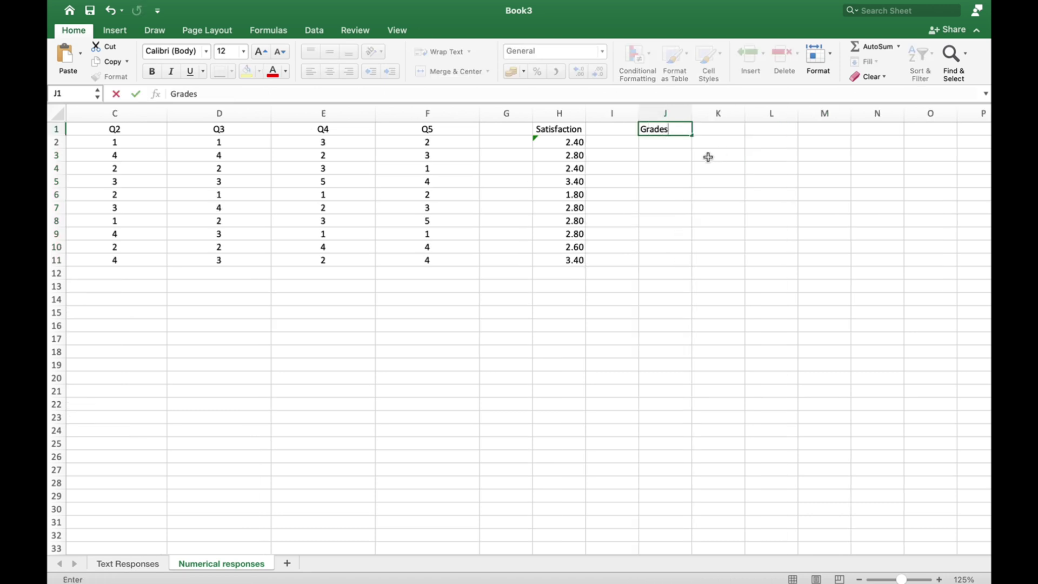
key(Return)
text(78)
key(Return)
text(98)
key(Return)
text(79)
key(Return)
Enter the column heading Pearson r in cell L1
click(787, 128)
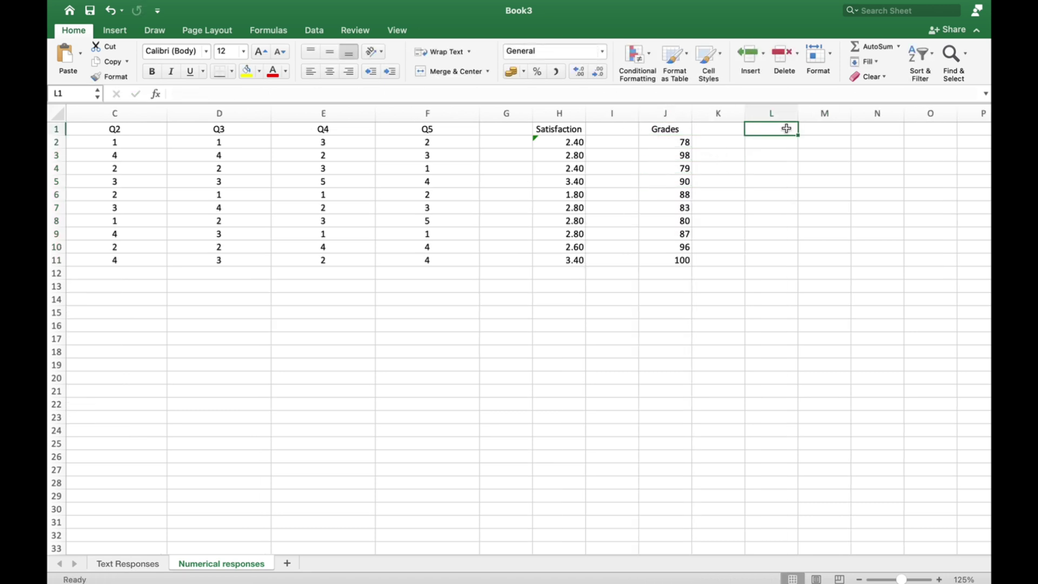
text(Pear)
key(BackSpace)
key(BackSpace)
text(ars)
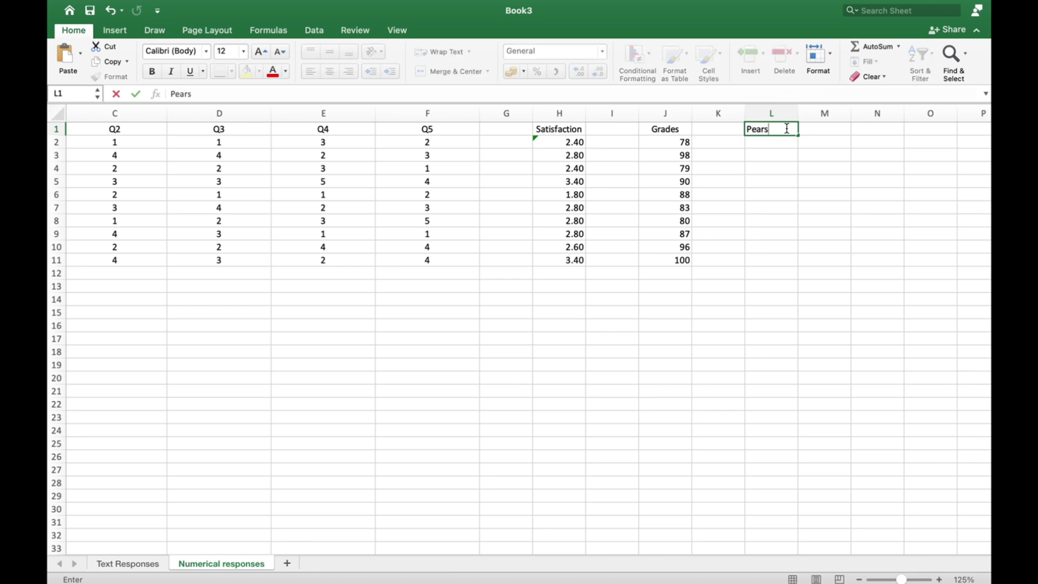
text(on r)
key(Return)
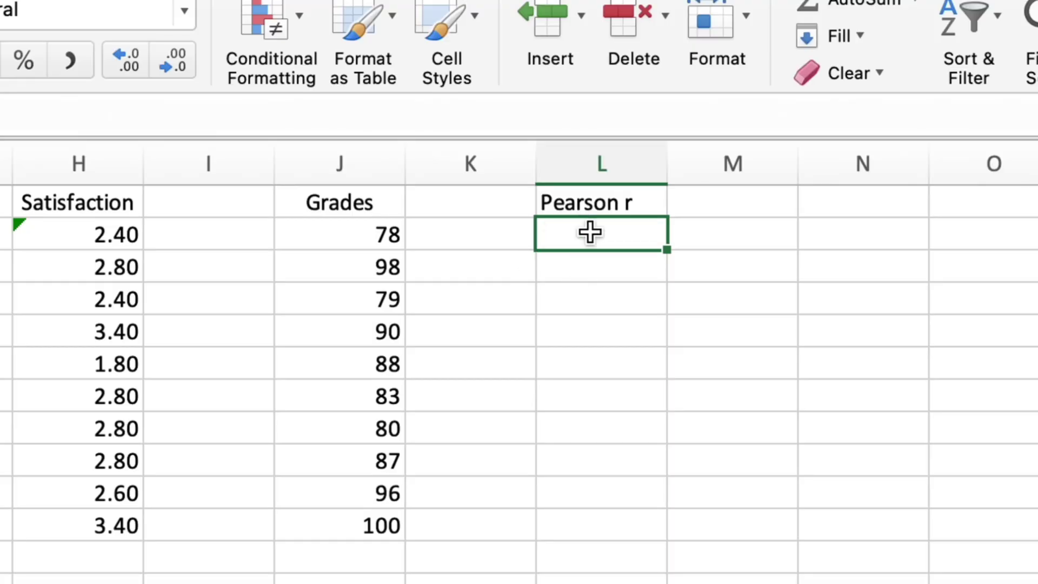
Calculate the correlation between satisfaction and grades in L2 with the formula =PEARSON(H2:H11,J2:J11)
text(=pea)
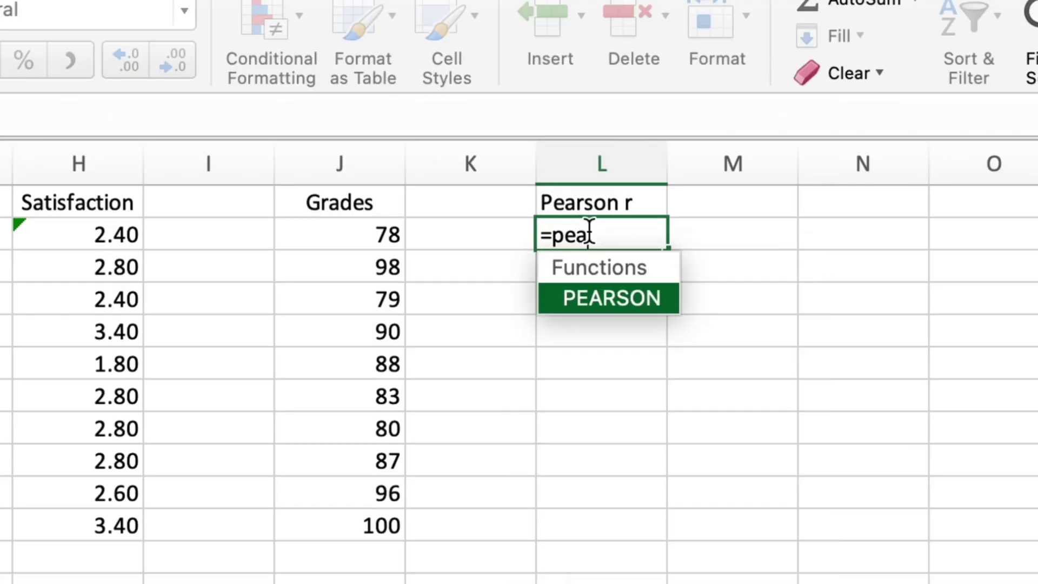
double_click(605, 298)
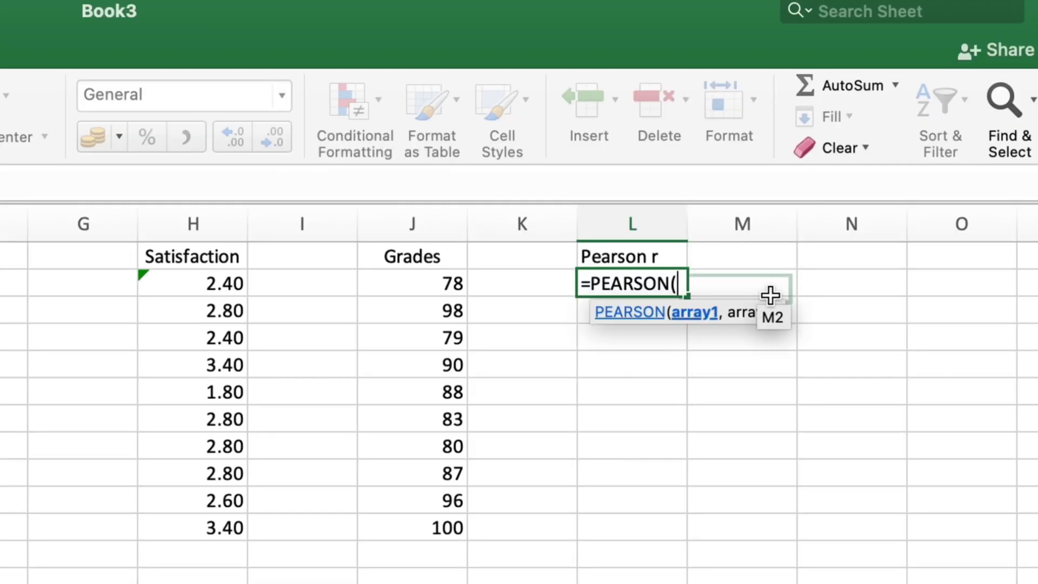
drag(245, 281, 241, 521)
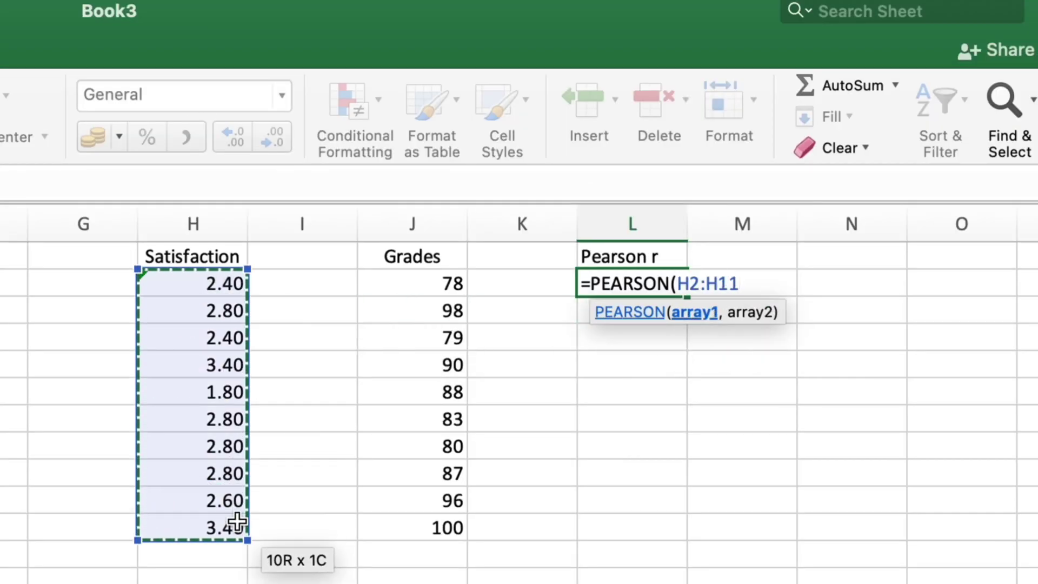
text(,)
drag(427, 283, 434, 482)
drag(403, 414, 404, 463)
text())
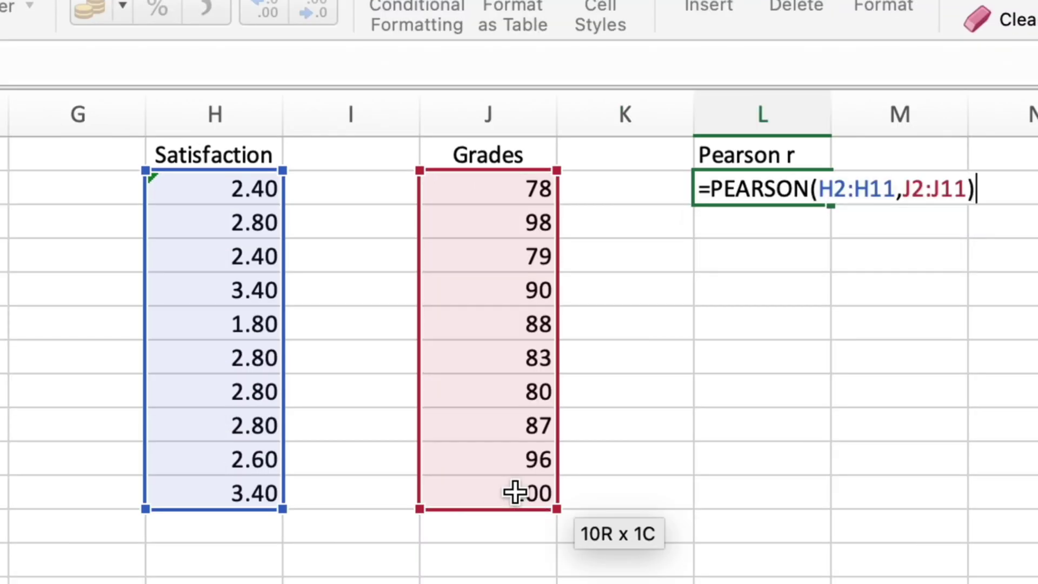
key(Return)
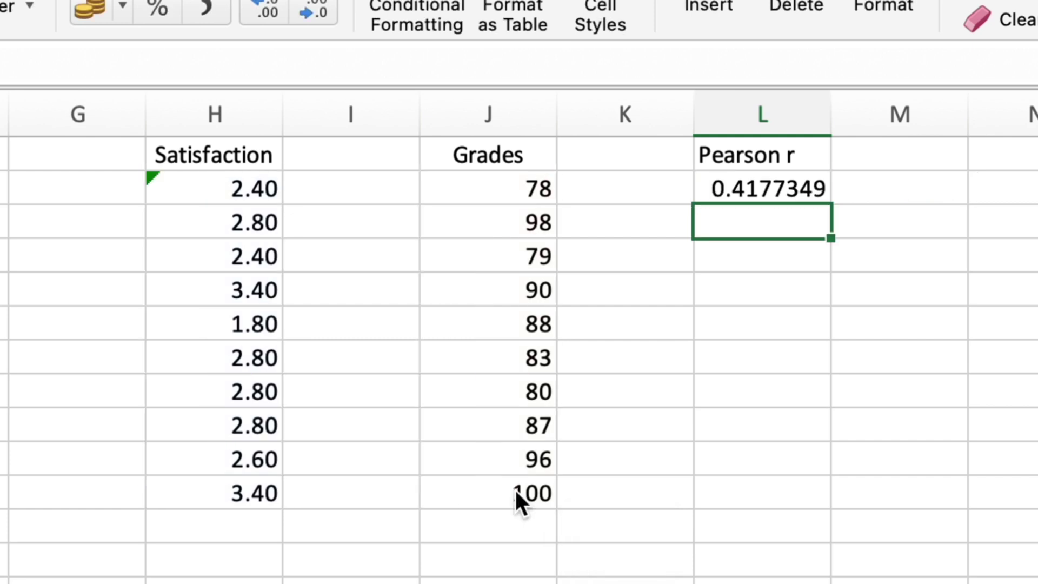
click(757, 183)
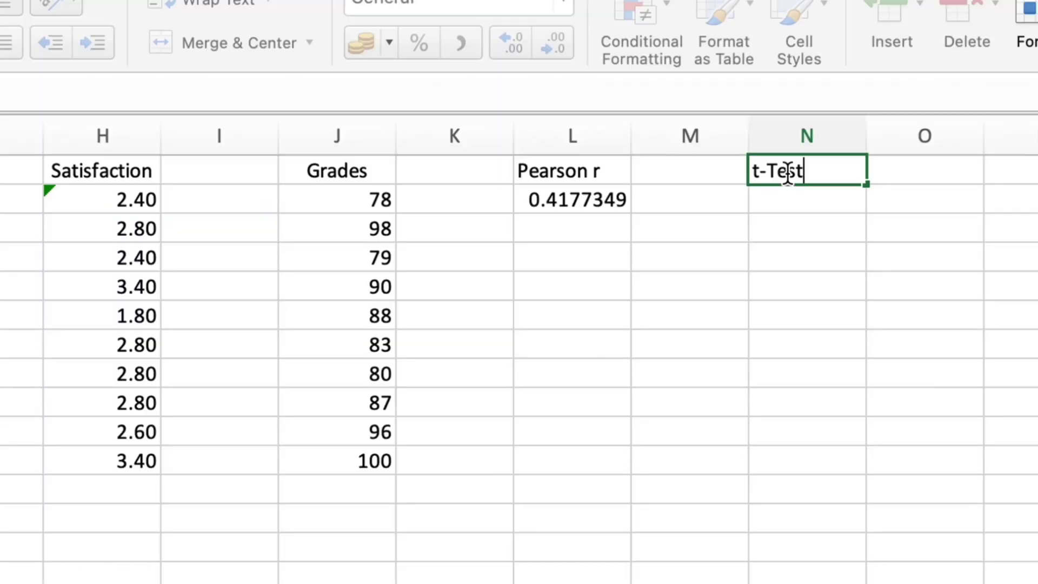
Enter the heading t-Test in N1 and calculate a two-tailed paired t-test in N2 with =T.TEST(H2:H11,J2:J11,2,1)
key(Return)
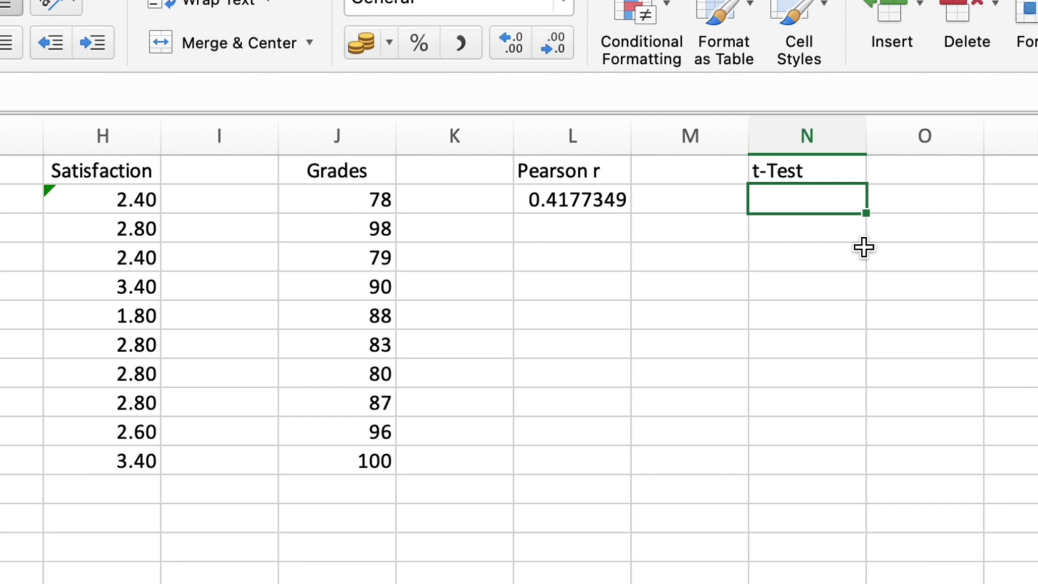
text(=t)
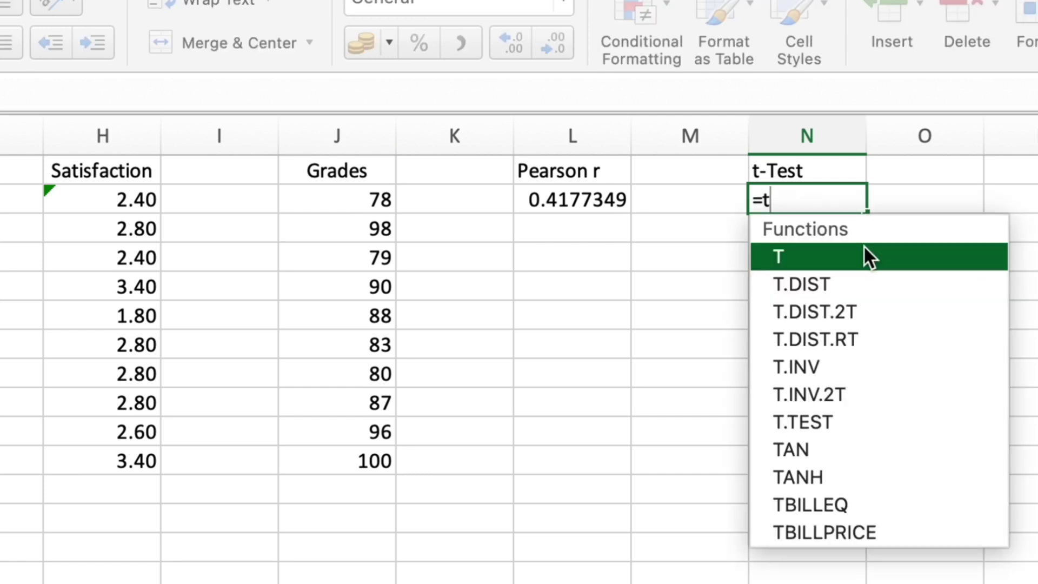
double_click(824, 422)
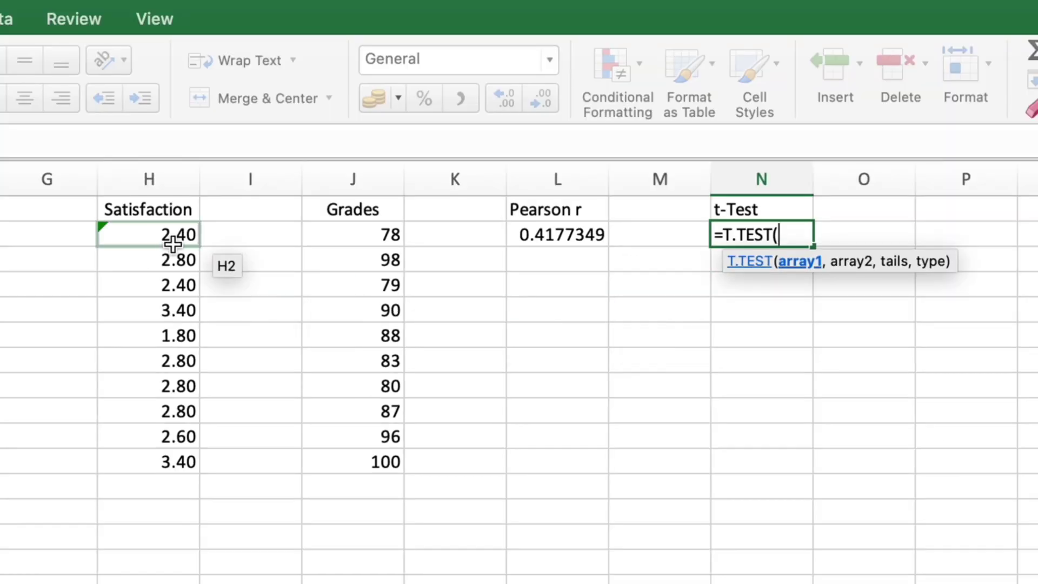
drag(110, 204, 112, 461)
text(,)
drag(379, 234, 386, 461)
text(,)
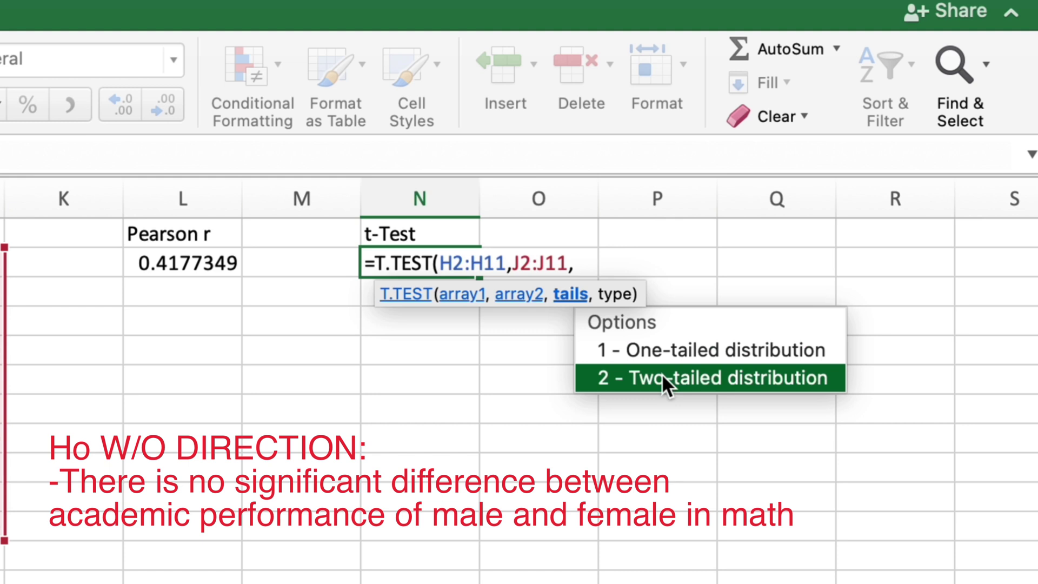
double_click(662, 375)
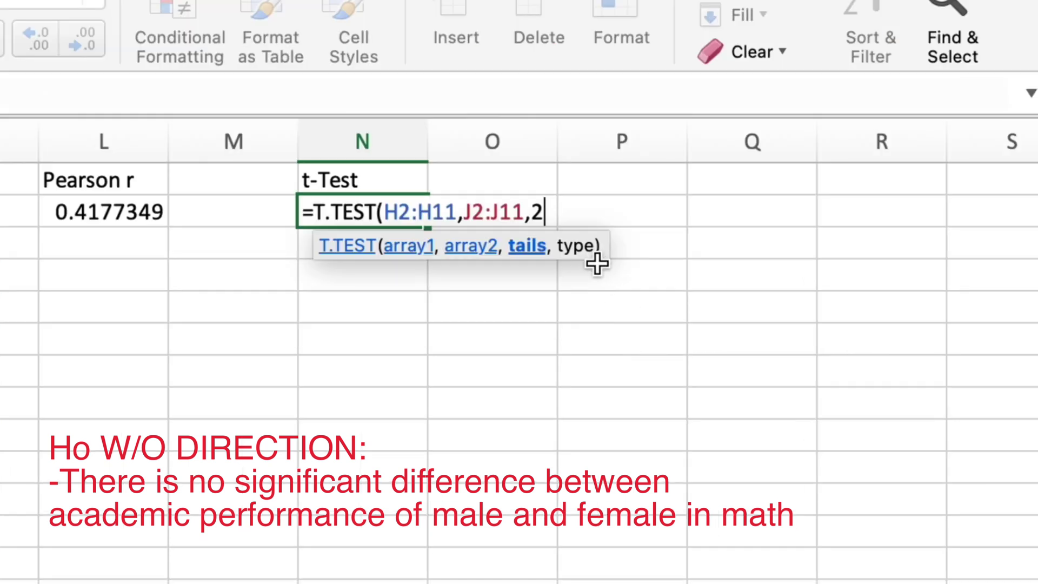
text(,)
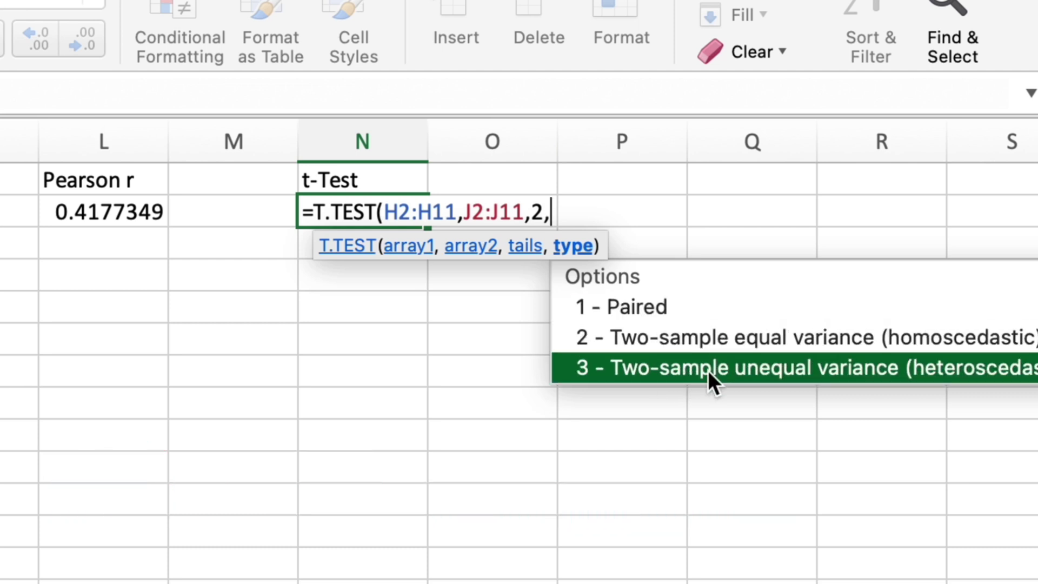
double_click(680, 308)
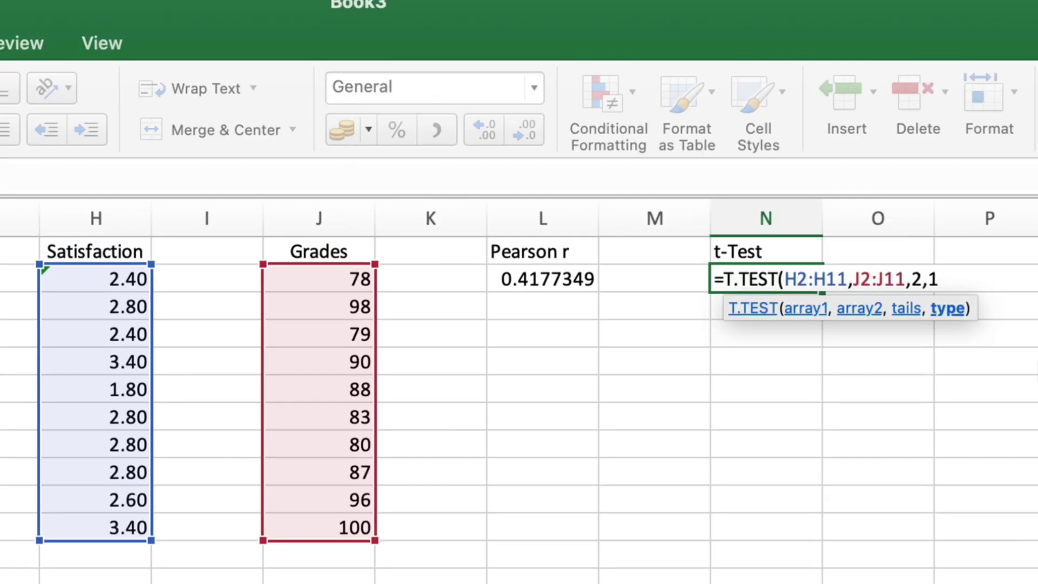
text())
key(Return)
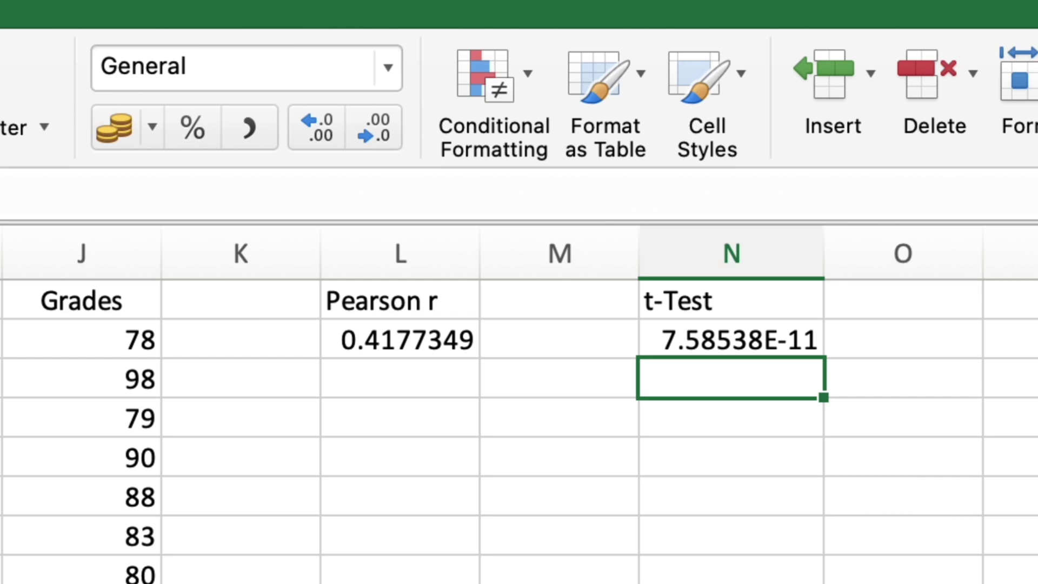
click(724, 336)
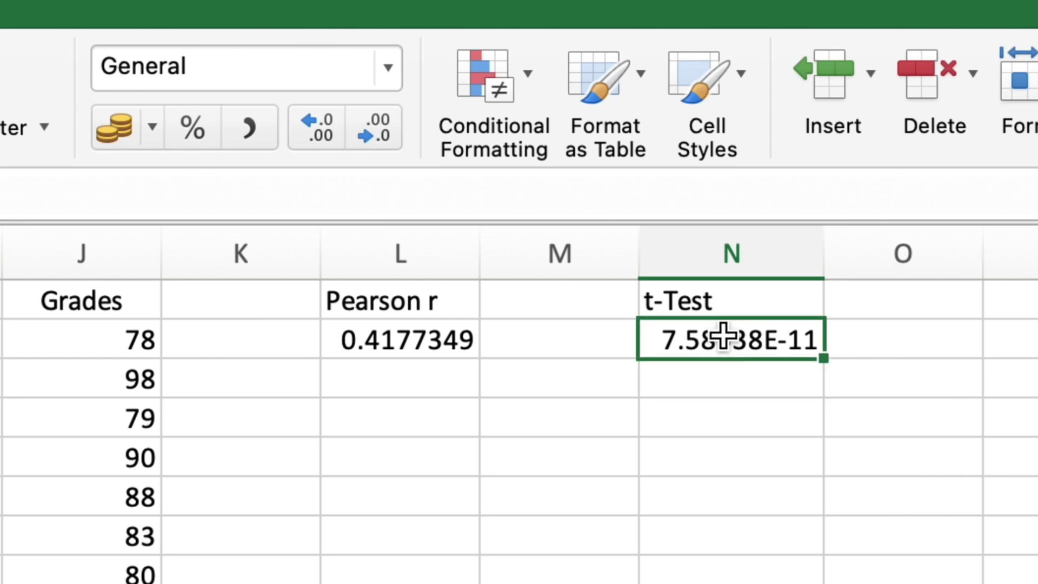